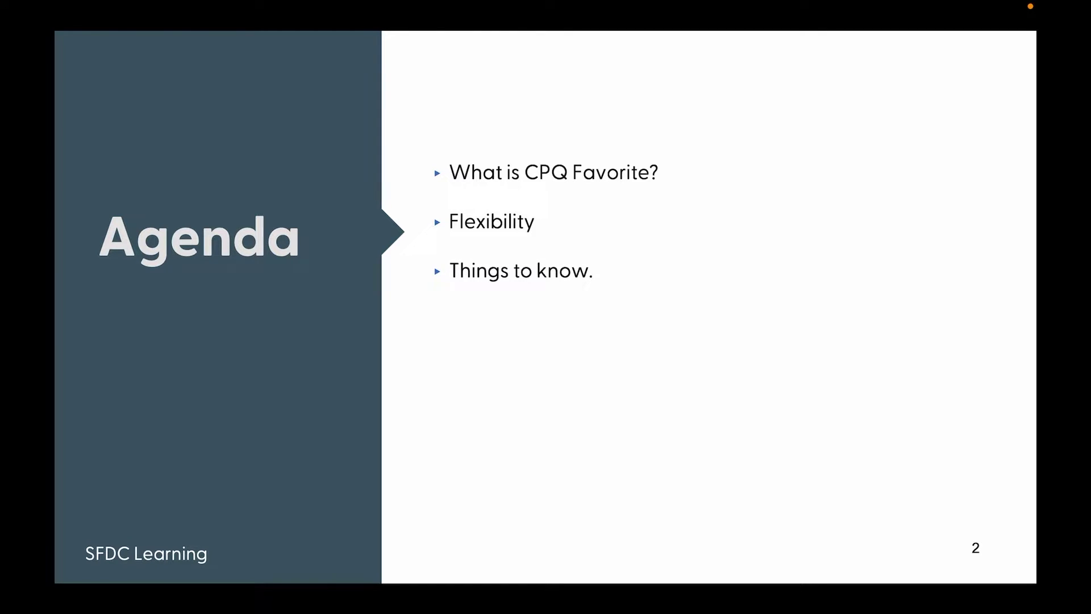
Step: Reveal the Demo point on the agenda, then advance to slide 4, Flexibility
{"action": "key", "text": "Right"}
{"action": "key", "text": "Right"}
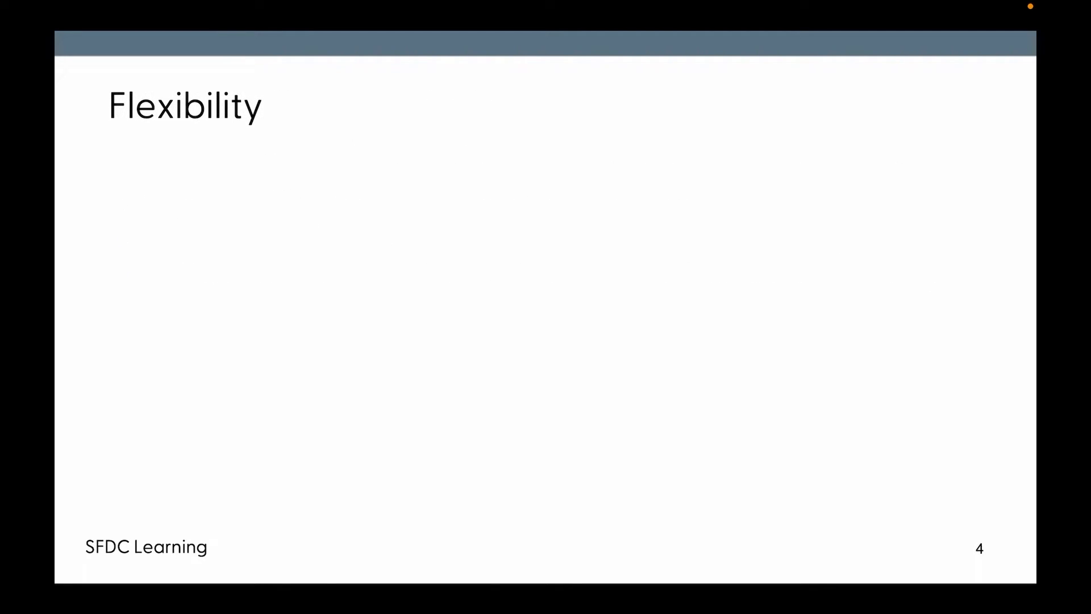
Step: Reveal the Flexibility bullets: Save, Add From, Edit, Delete and Share Favorite
{"action": "key", "text": "Right"}
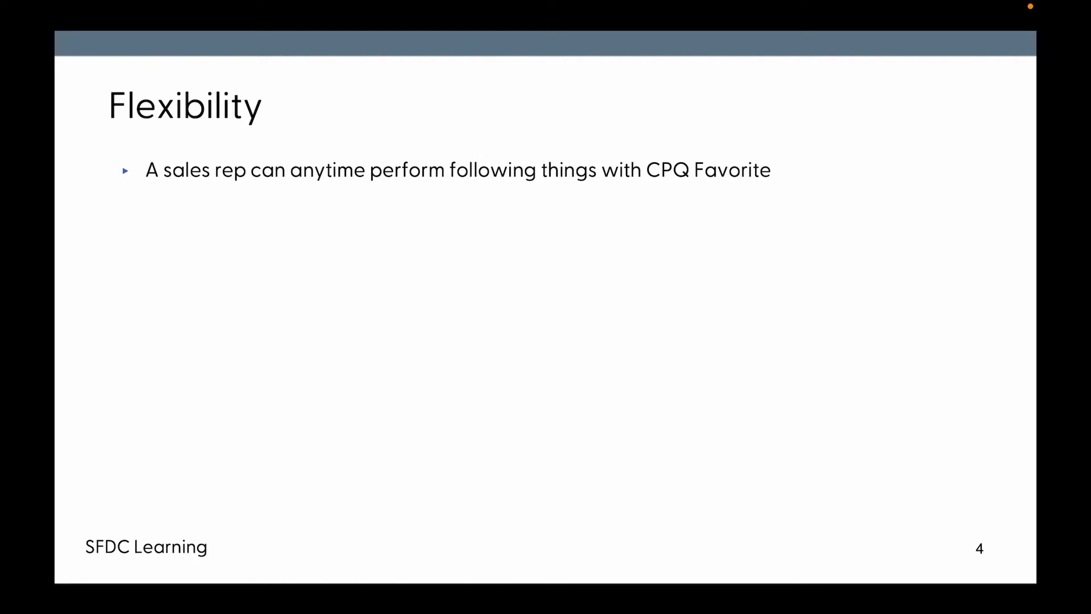
{"action": "key", "text": "Right"}
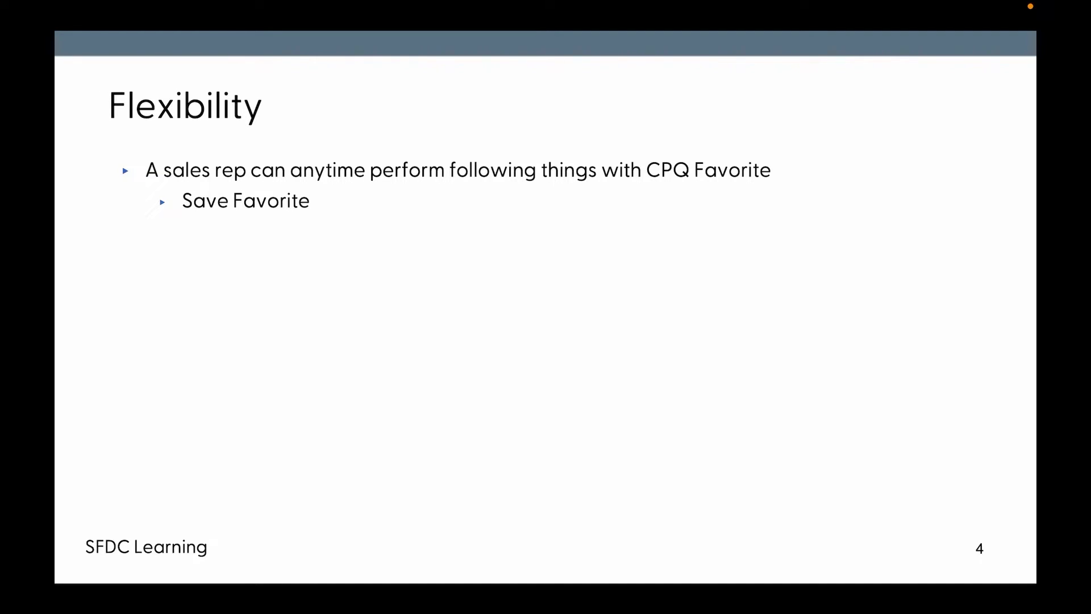
{"action": "key", "text": "Right"}
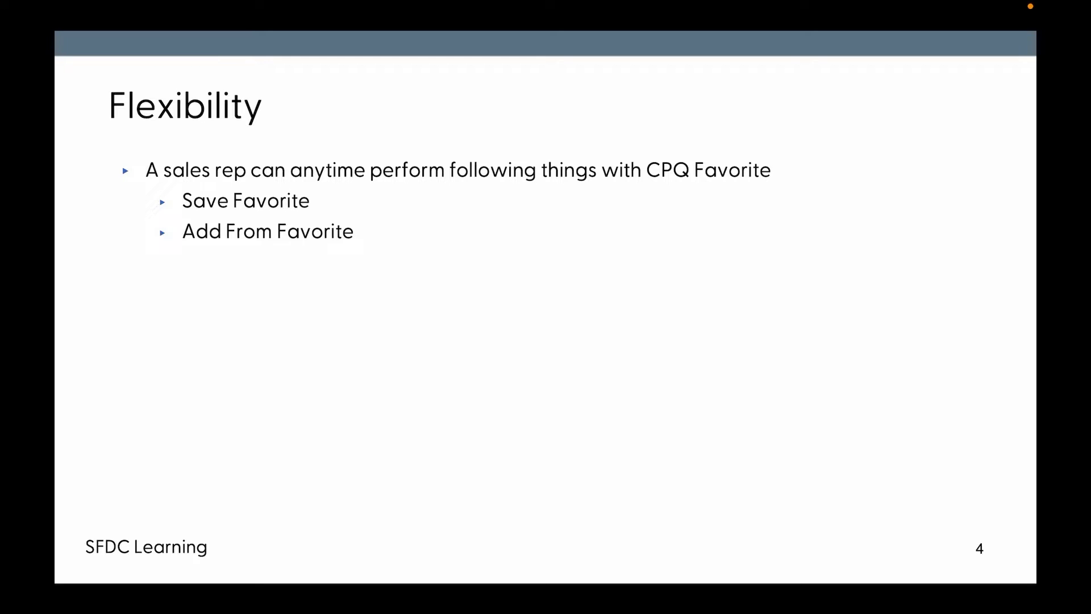
{"action": "key", "text": "Right"}
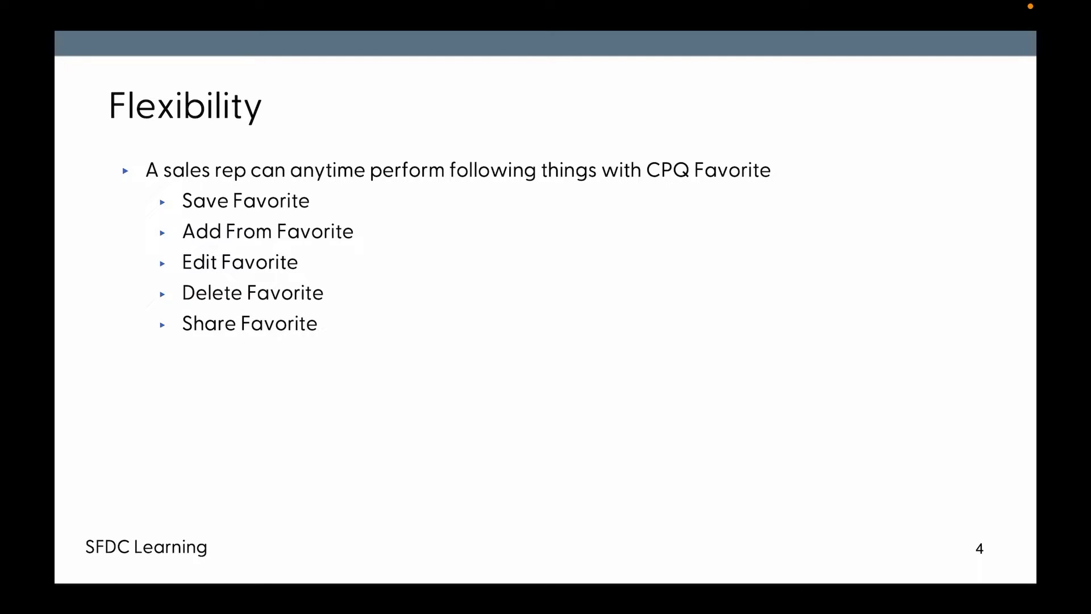
Step: Advance the presentation to the Things to know slide
{"action": "key", "text": "Right"}
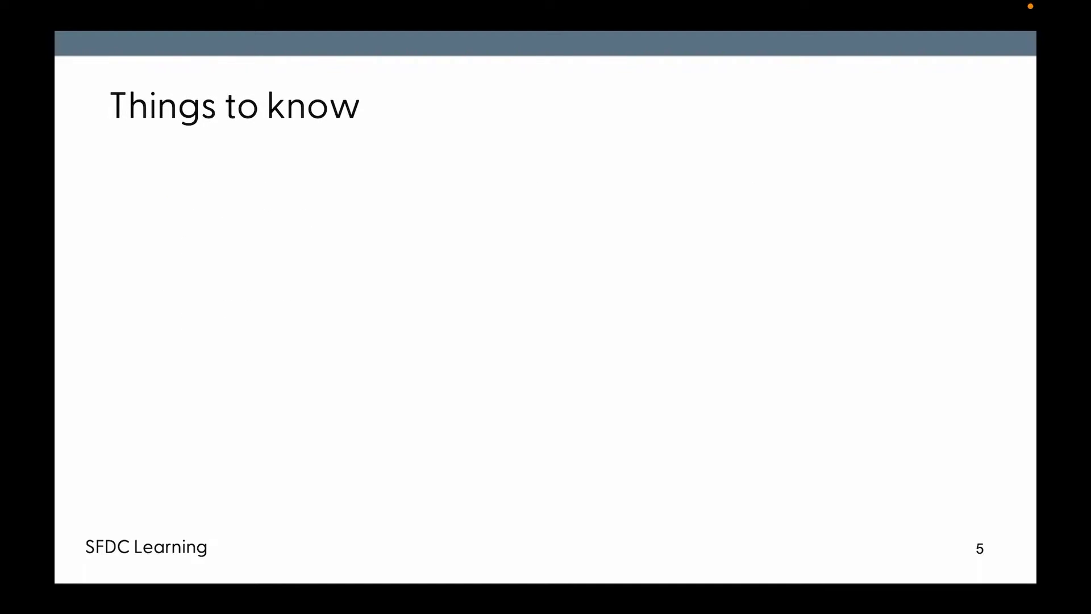
{"action": "key", "text": "Right"}
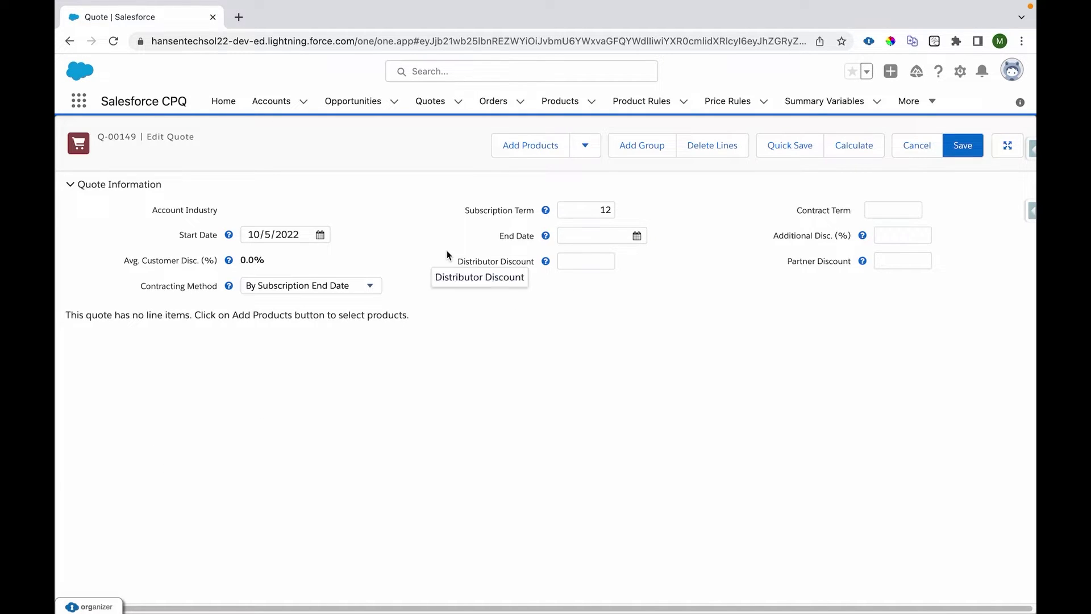
Step: Add Laser Printer and Laptop products to quote Q-00149, totalling $900.00
{"action": "left_click", "coordinate": [510, 154]}
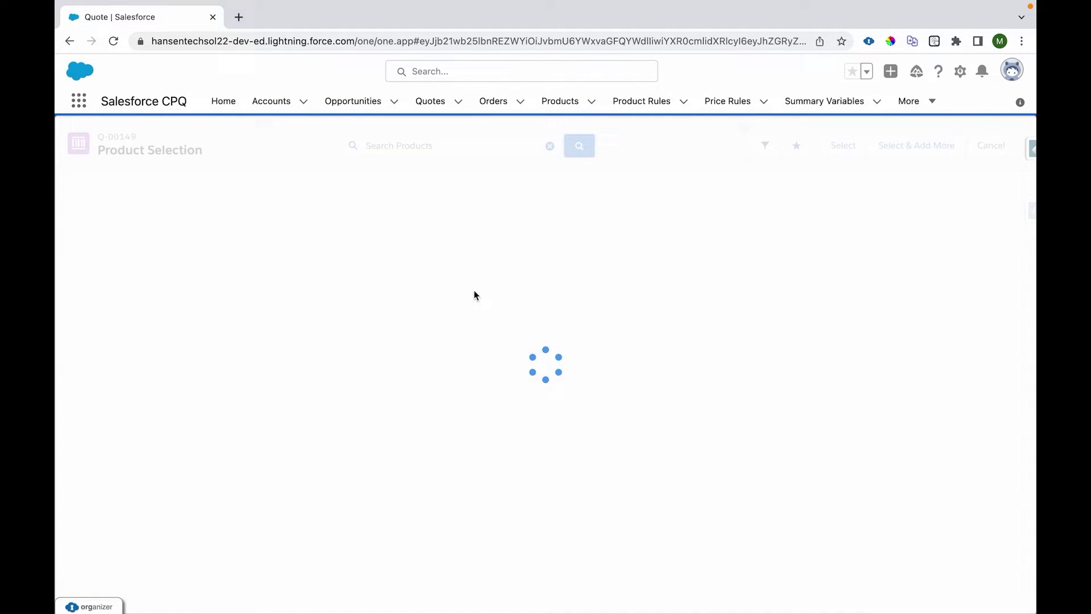
{"action": "left_click", "coordinate": [92, 202]}
{"action": "left_click", "coordinate": [65, 232]}
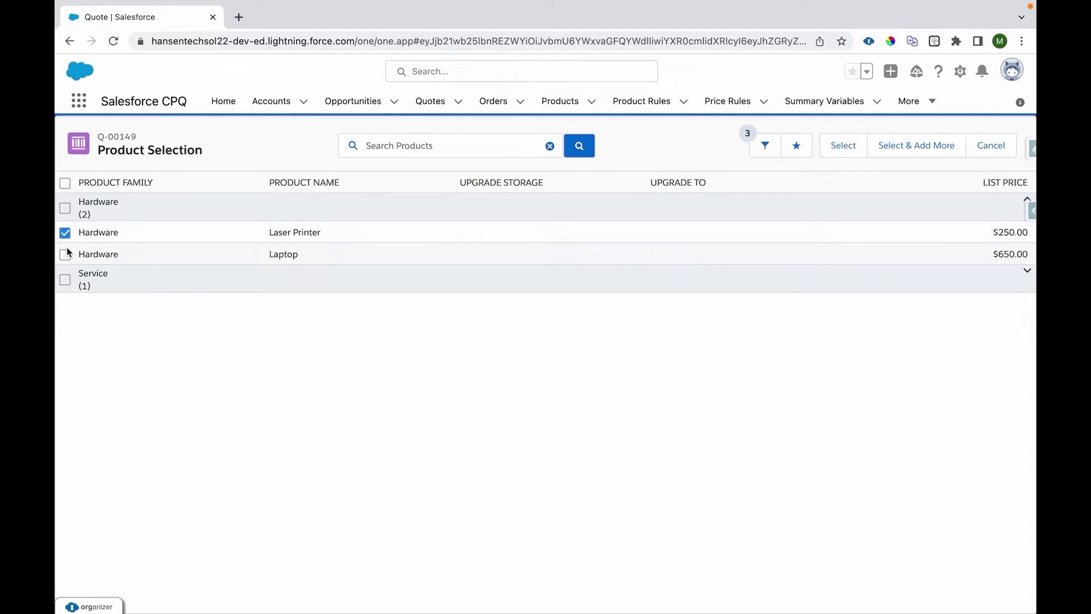
{"action": "left_click", "coordinate": [65, 254]}
{"action": "left_click", "coordinate": [855, 148]}
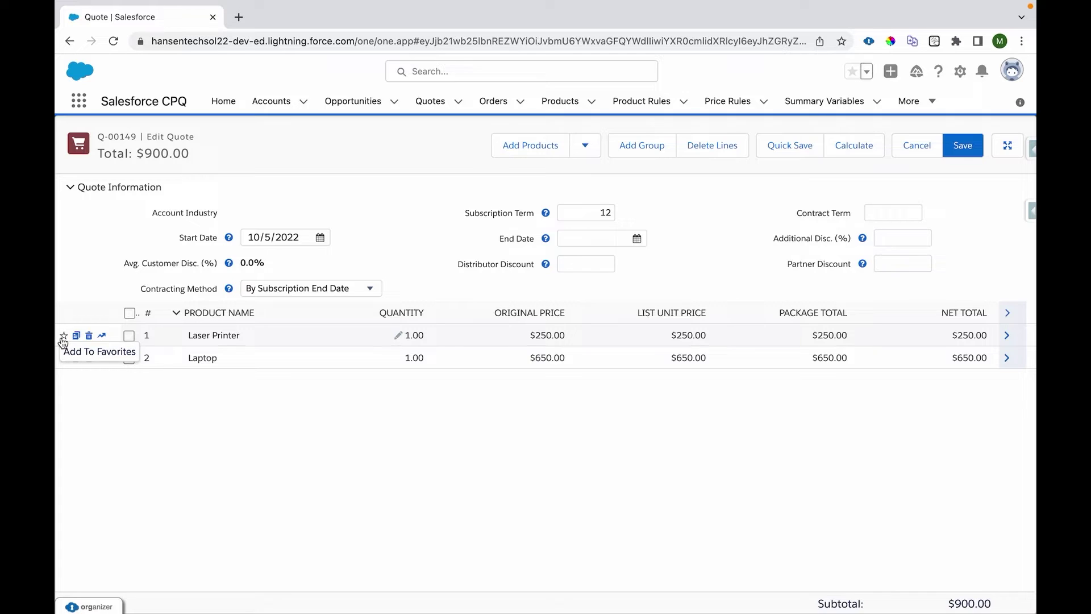
Step: Start saving the Laser Printer line as a favorite, then close the form unsaved
{"action": "left_click", "coordinate": [63, 340]}
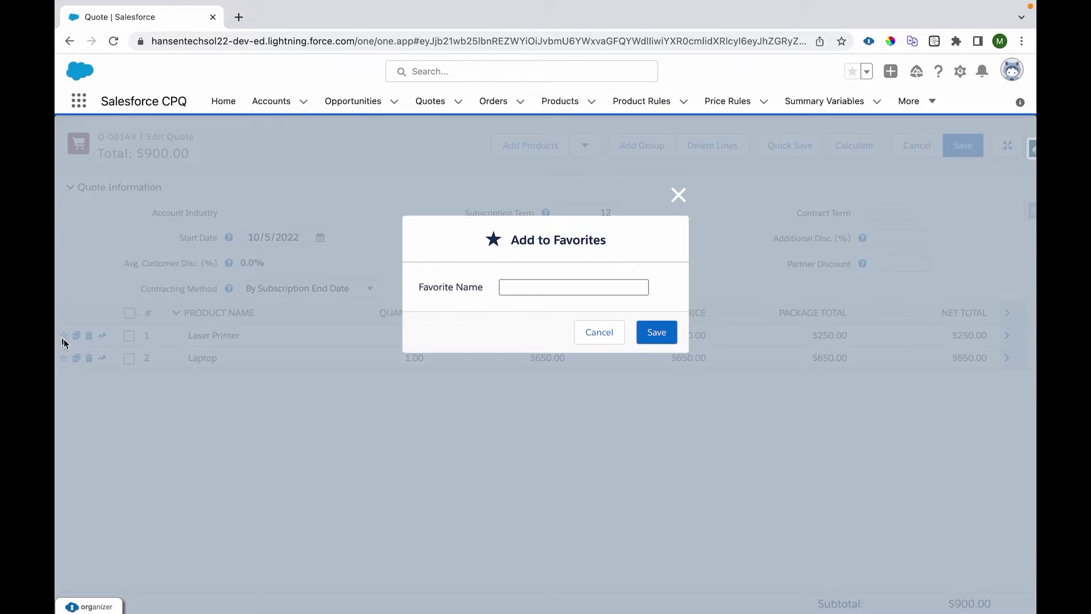
{"action": "left_click", "coordinate": [597, 291]}
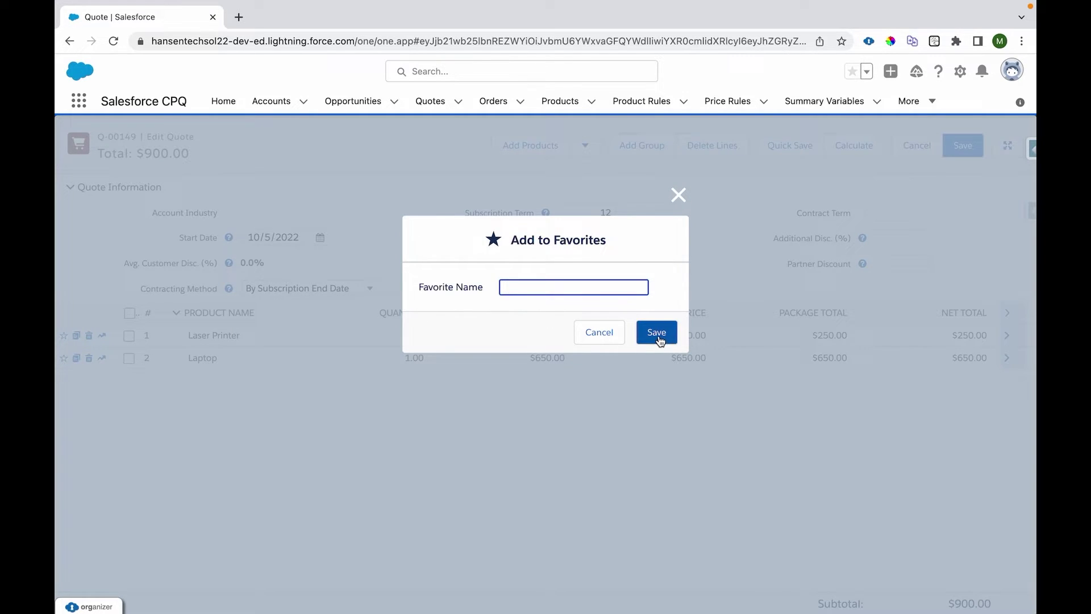
{"action": "left_click", "coordinate": [677, 206]}
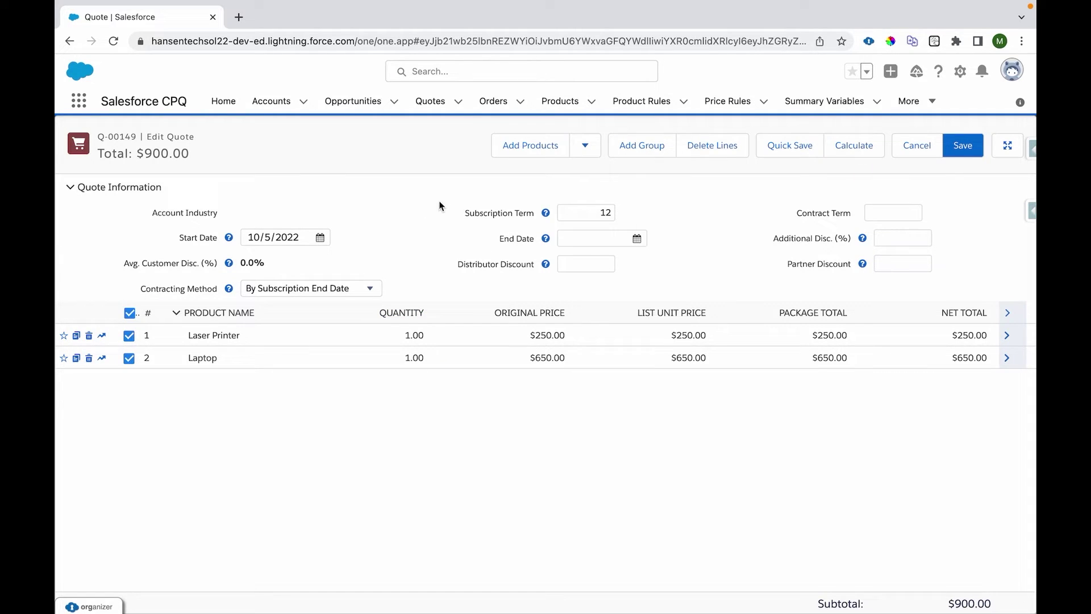
Step: Put the lines into Group1 with Laser Printer quantity 2 and Laptop quantity 3
{"action": "left_click", "coordinate": [648, 150]}
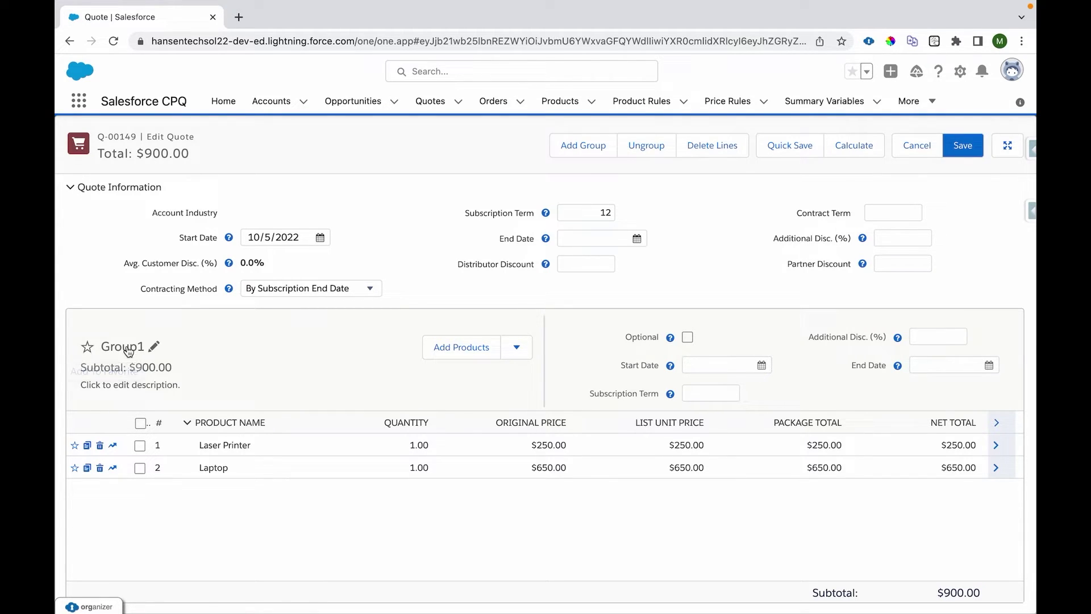
{"action": "left_click", "coordinate": [406, 448]}
{"action": "type", "text": "2"}
{"action": "left_click", "coordinate": [402, 524]}
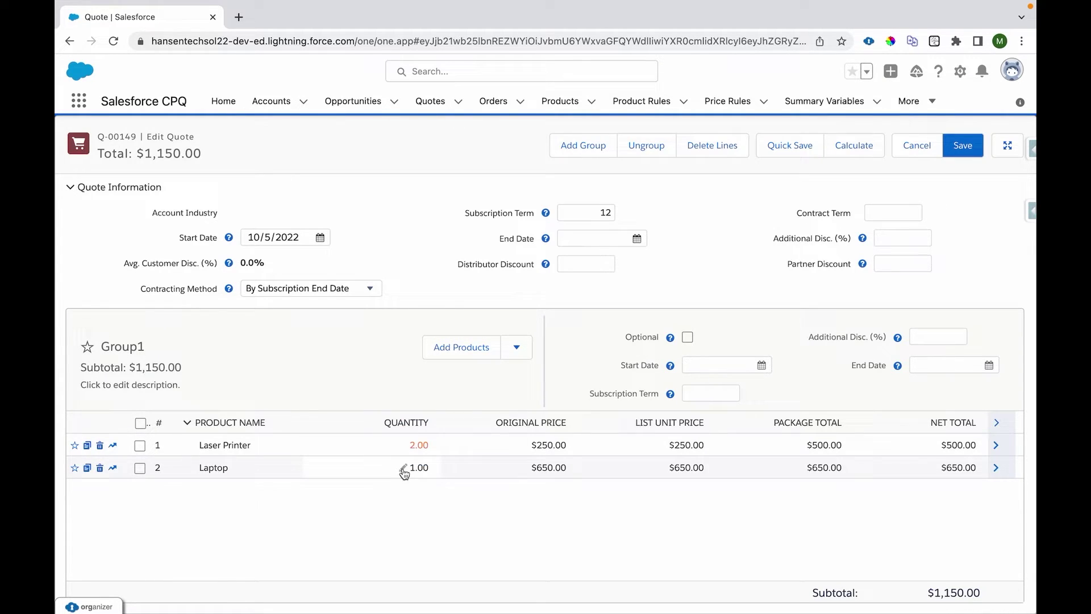
{"action": "left_click", "coordinate": [403, 468]}
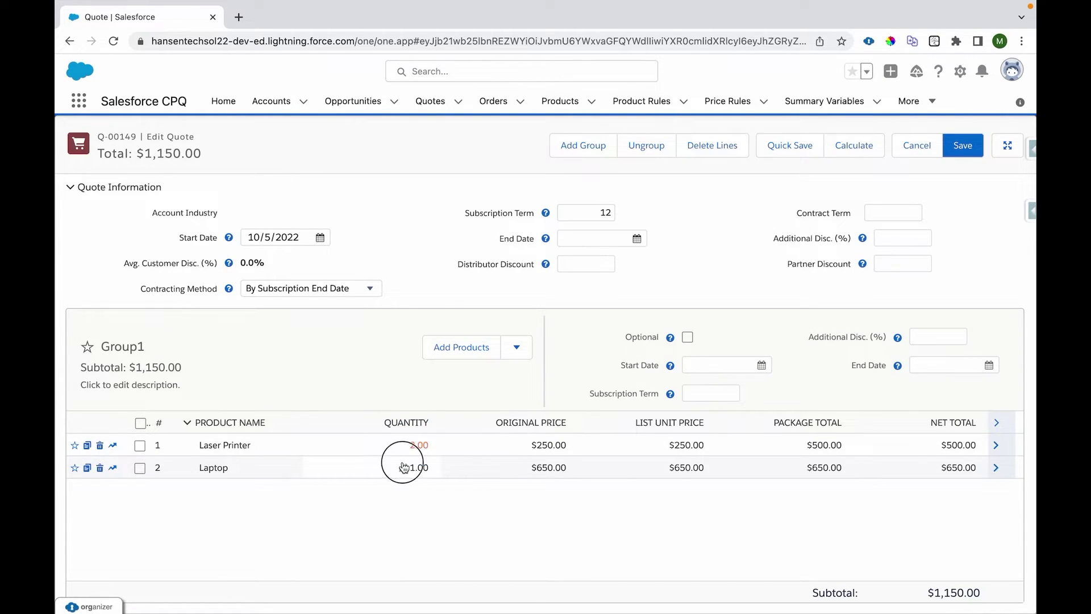
{"action": "type", "text": "3"}
{"action": "left_click", "coordinate": [397, 558]}
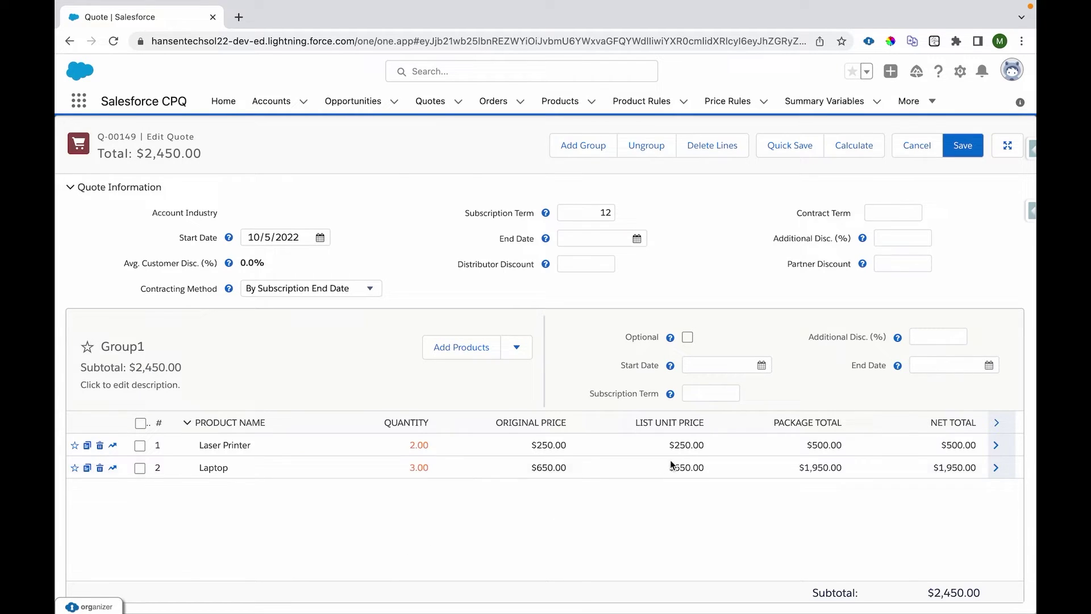
Step: Give Group1 a 10% additional discount, bringing the total to $2,205.00
{"action": "left_click", "coordinate": [961, 336]}
{"action": "type", "text": "10"}
{"action": "left_click", "coordinate": [783, 541]}
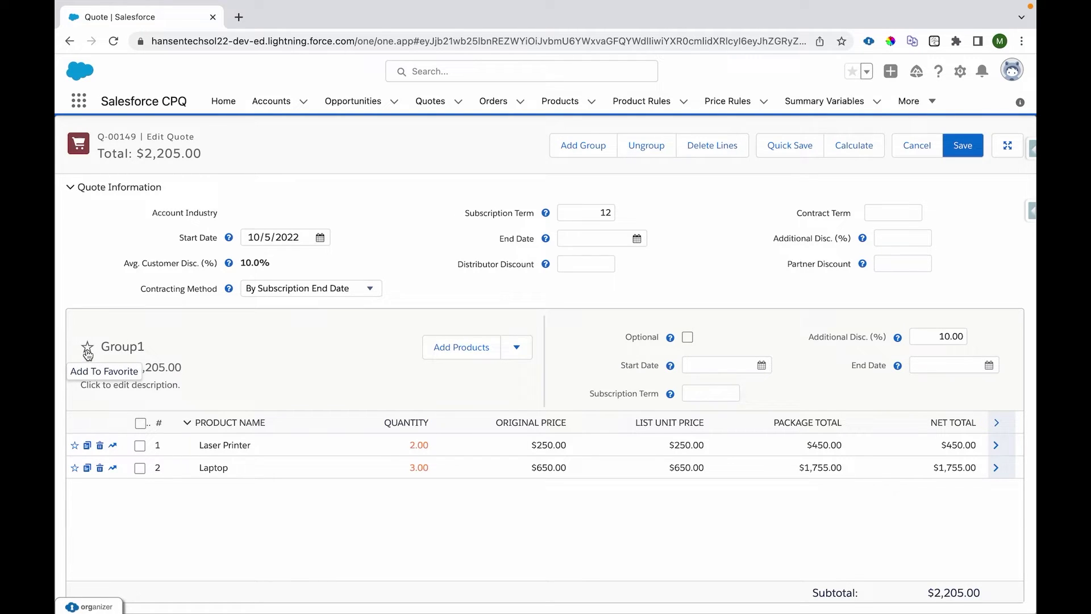
Step: Rename Group1 to 'ABC Corp Favorite'
{"action": "left_click", "coordinate": [149, 348]}
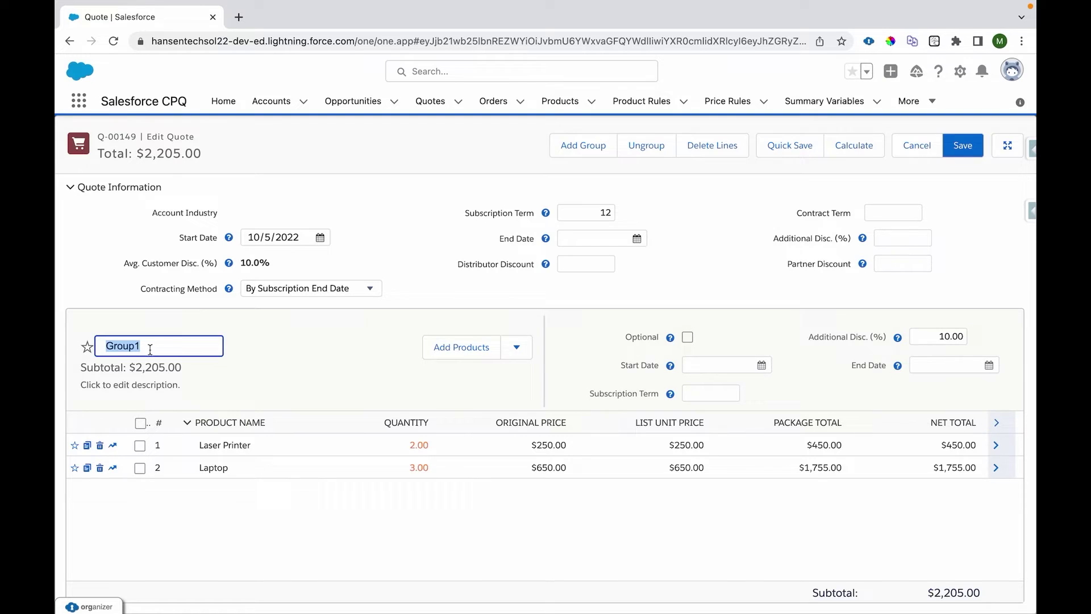
{"action": "type", "text": "ABC Corp Cof"}
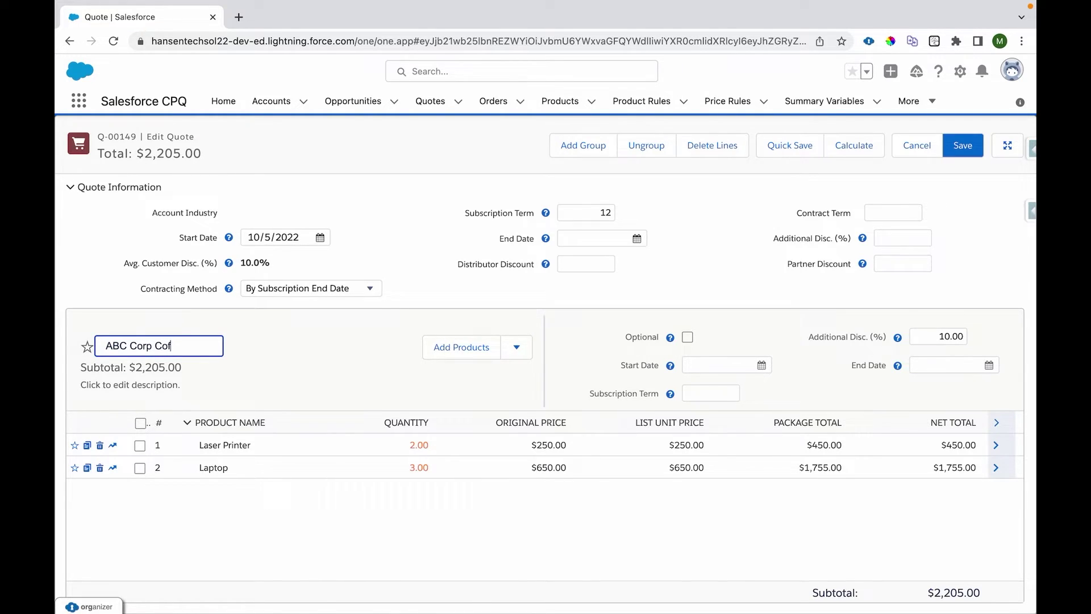
{"action": "key", "text": "BackSpace"}
{"action": "key", "text": "BackSpace"}
{"action": "type", "text": "Favorite"}
{"action": "left_click", "coordinate": [317, 497]}
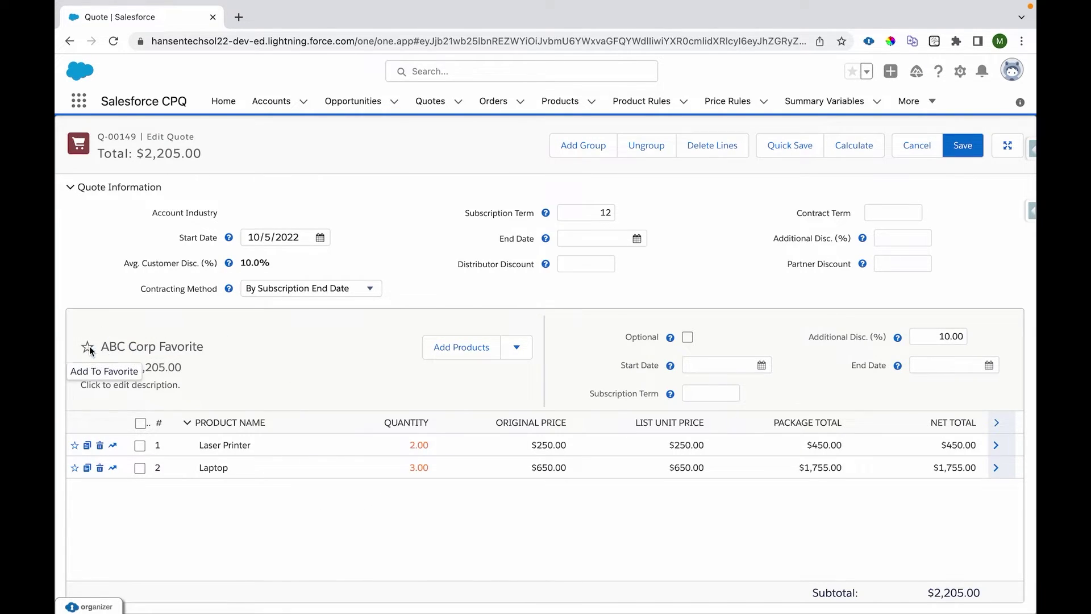
Step: Save the group as a favorite named 'ABC Corporation Favorite'
{"action": "left_click", "coordinate": [88, 348]}
{"action": "left_click", "coordinate": [522, 287]}
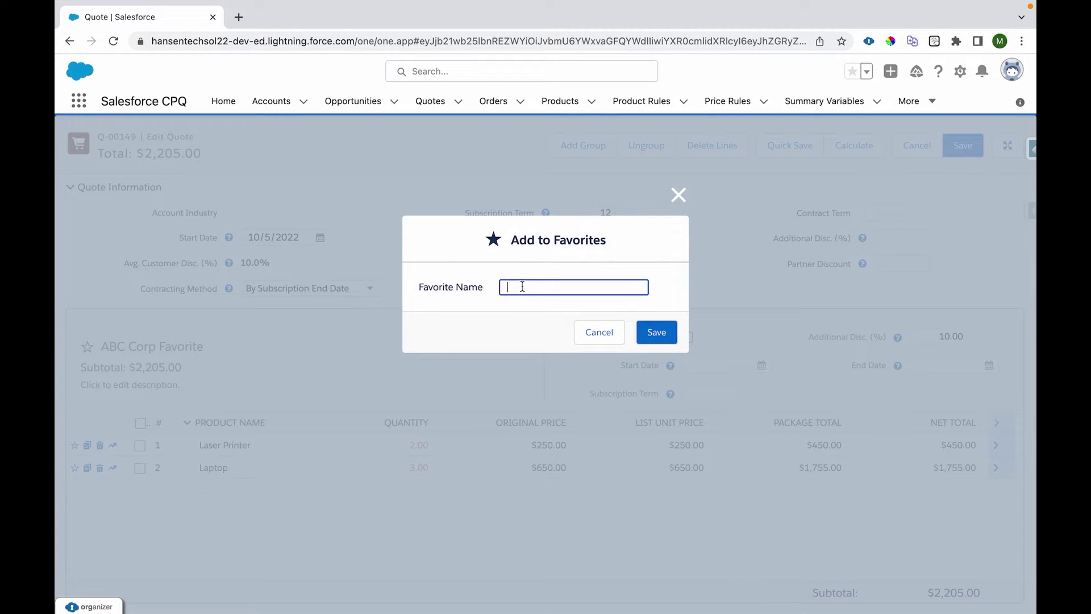
{"action": "type", "text": "ABC Corporation Favorite"}
{"action": "left_click", "coordinate": [654, 334]}
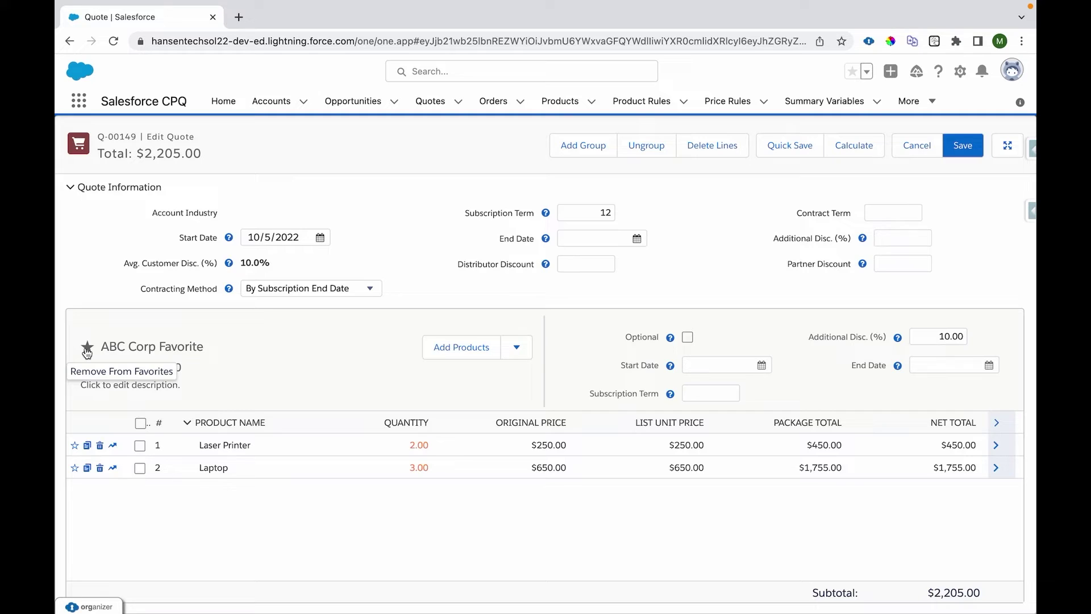
Step: Ungroup the quote and delete both the Laser Printer and Laptop lines
{"action": "left_click", "coordinate": [669, 160]}
{"action": "left_click", "coordinate": [130, 313]}
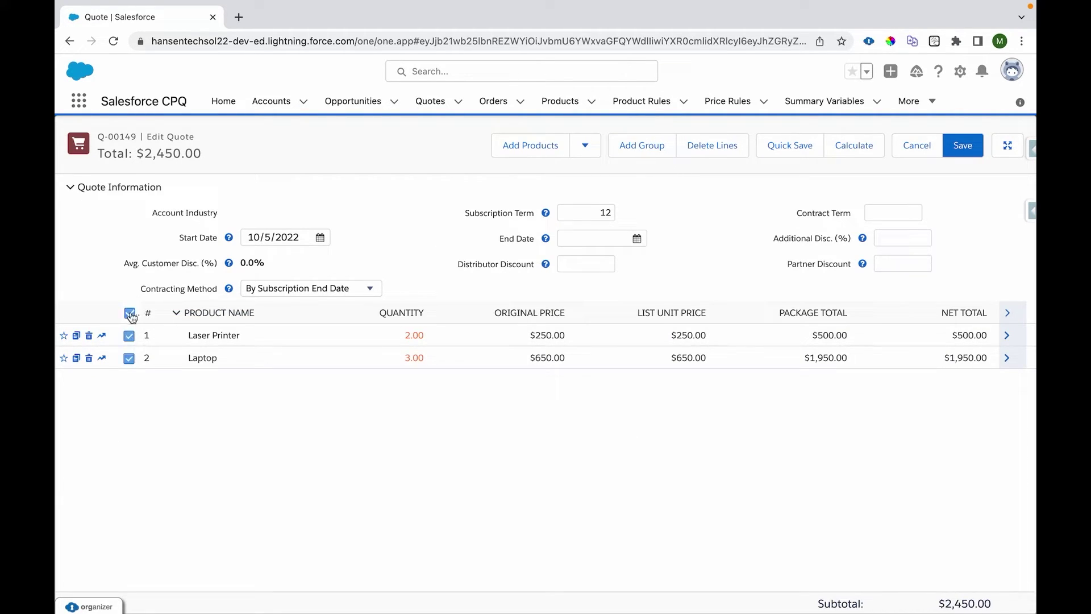
{"action": "left_click", "coordinate": [711, 149]}
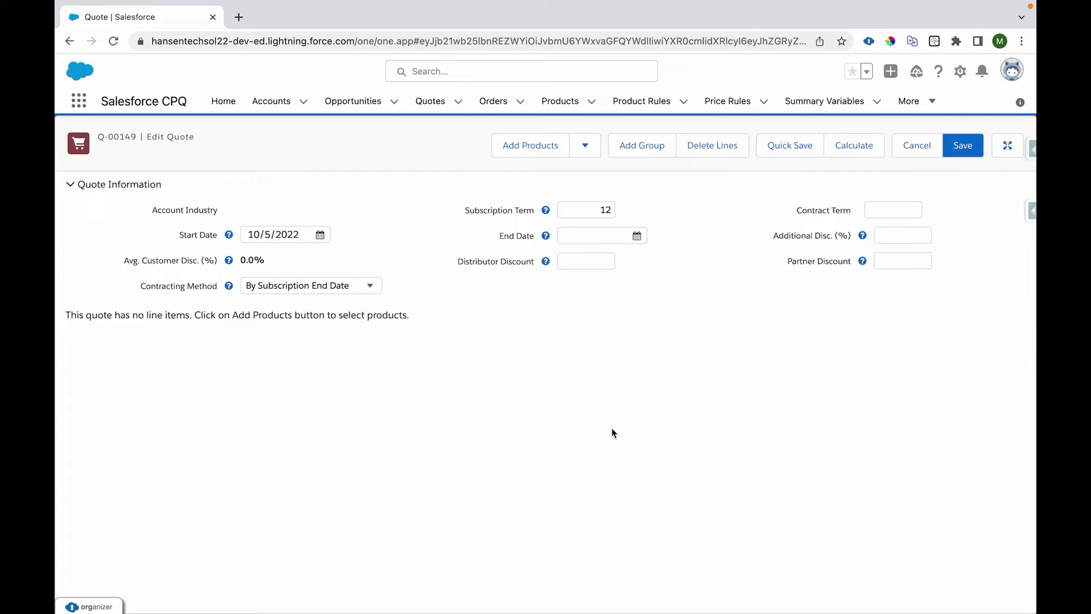
Step: Delete the CPQ Favorite from the favorites list, keeping ABC Corporation Favorite
{"action": "left_click", "coordinate": [543, 152]}
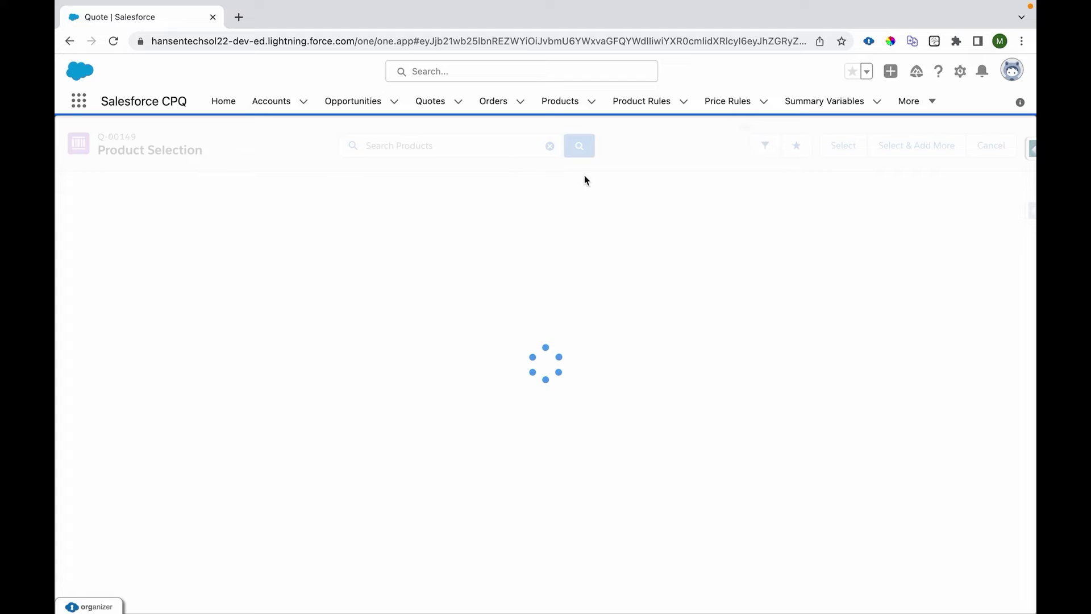
{"action": "left_click", "coordinate": [795, 145]}
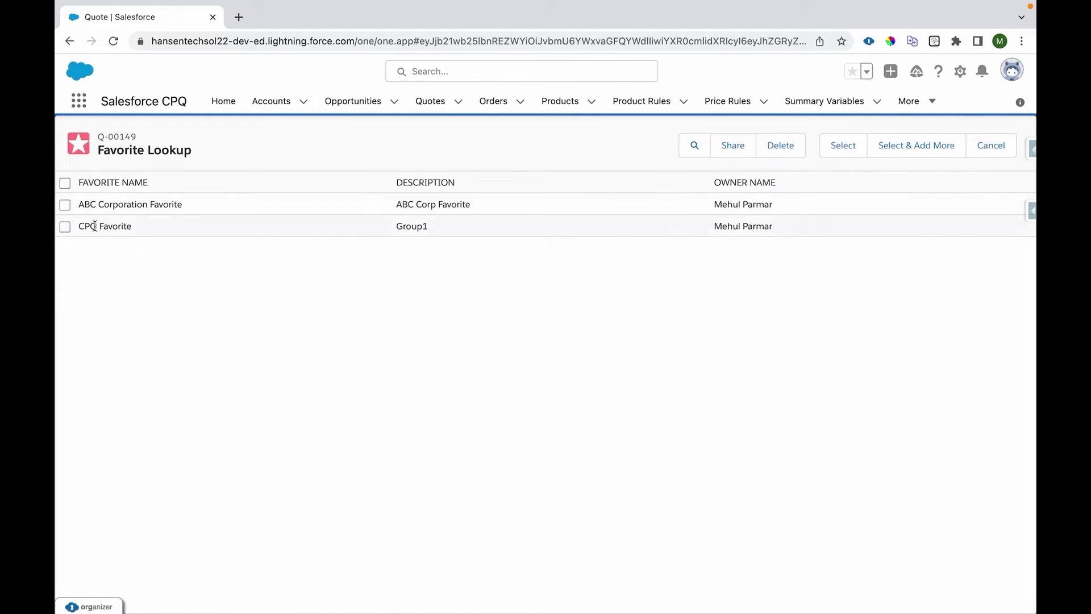
{"action": "left_click", "coordinate": [65, 228]}
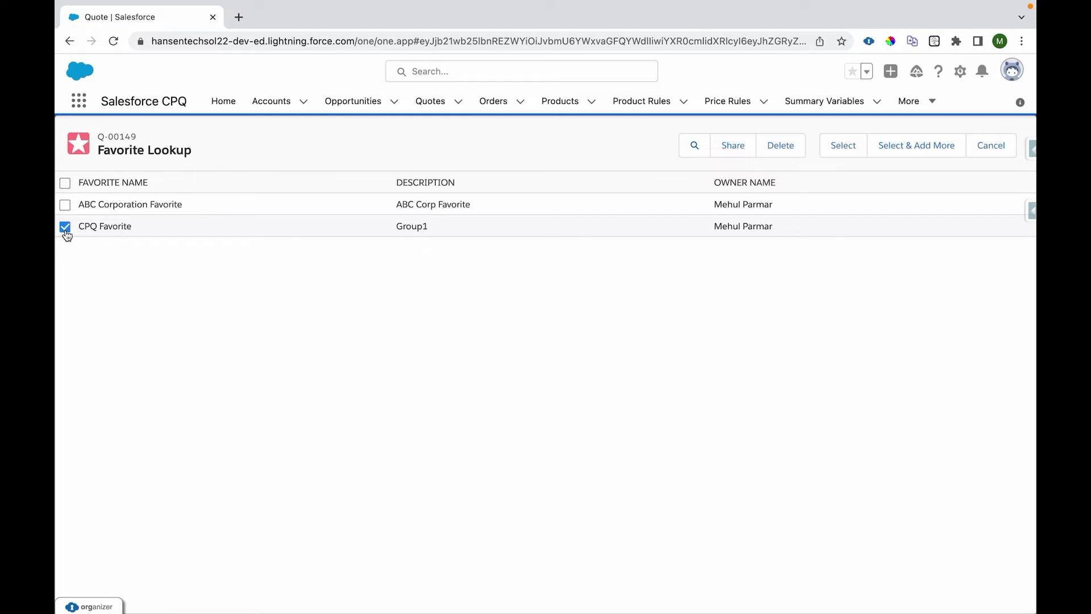
{"action": "left_click", "coordinate": [782, 152]}
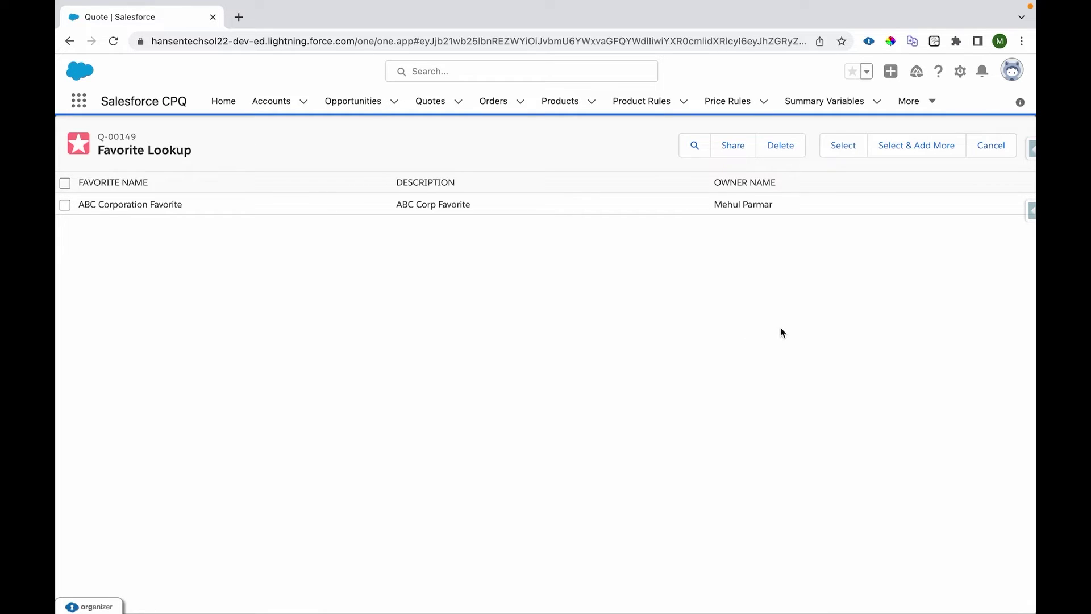
{"action": "left_click", "coordinate": [993, 151]}
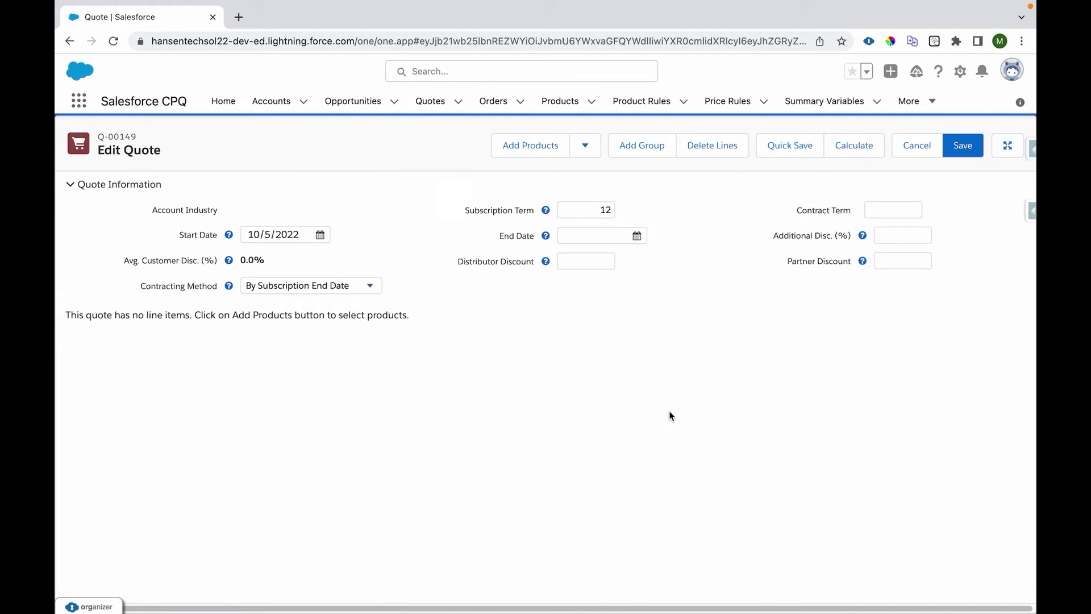
Step: Reload Laser Printer and Laptop from ABC Corporation Favorite onto the quote ($900.00)
{"action": "left_click", "coordinate": [584, 148]}
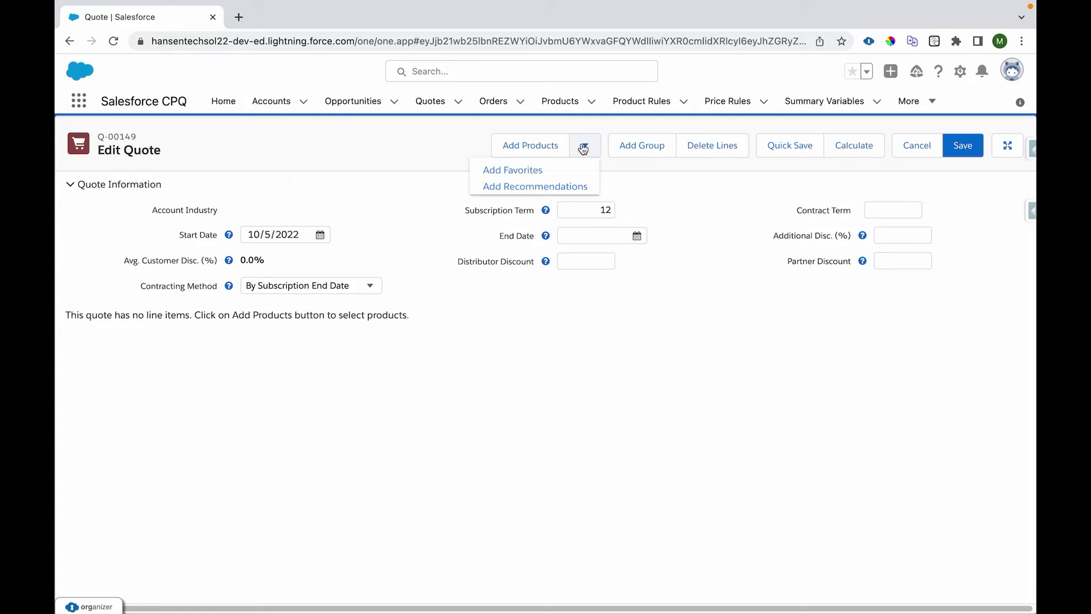
{"action": "left_click", "coordinate": [514, 170]}
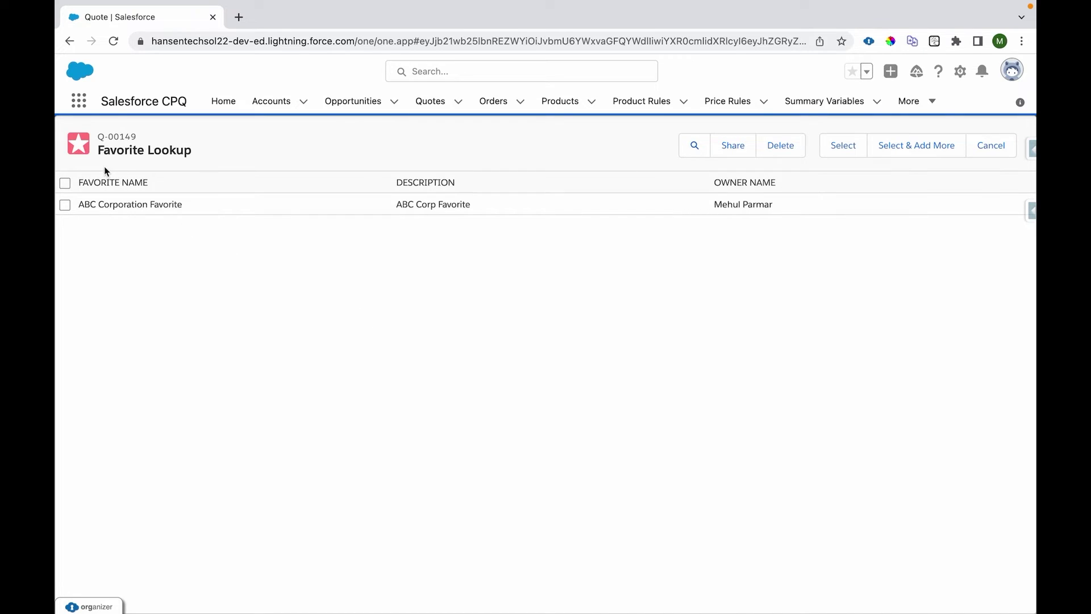
{"action": "left_click", "coordinate": [65, 205]}
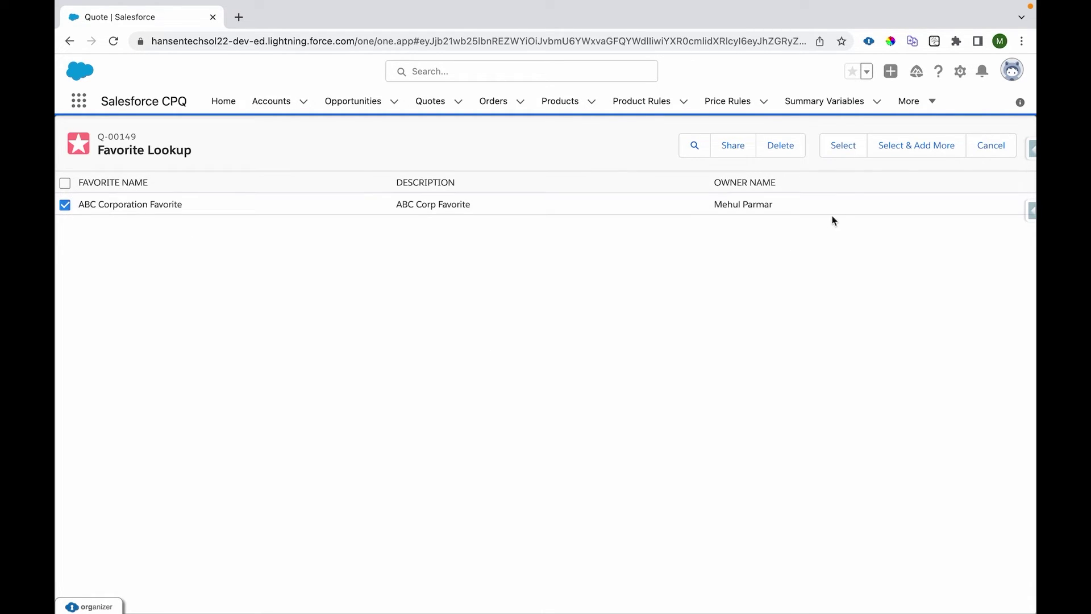
{"action": "left_click", "coordinate": [842, 149]}
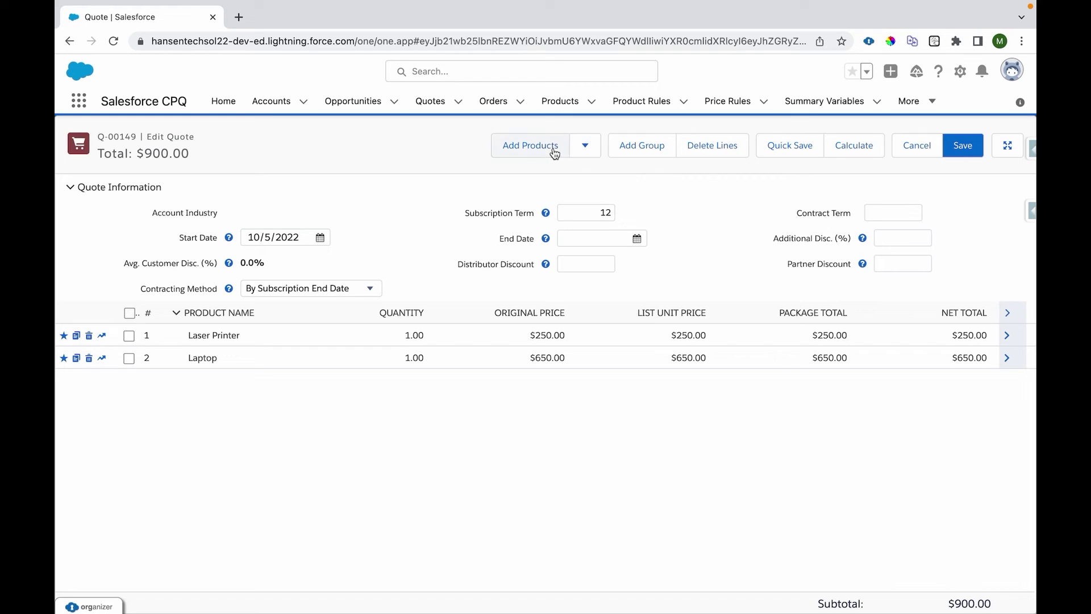
{"action": "left_click", "coordinate": [575, 151]}
Step: Open Share Favorites for ABC Corporation Favorite and close it without adding a recipient
{"action": "left_click", "coordinate": [537, 170]}
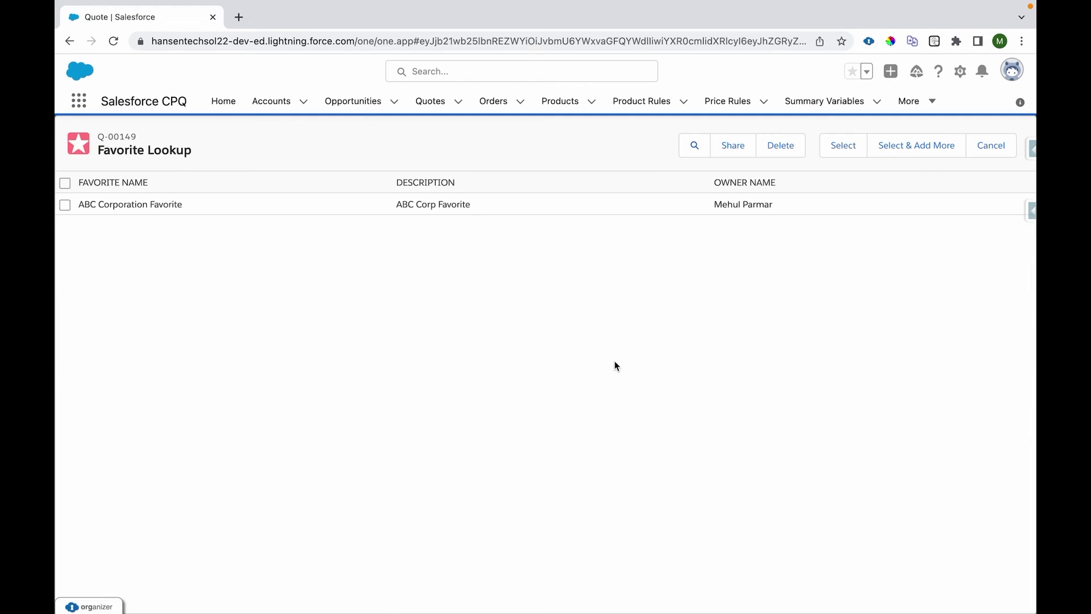
{"action": "left_click", "coordinate": [64, 208]}
{"action": "left_click", "coordinate": [721, 148]}
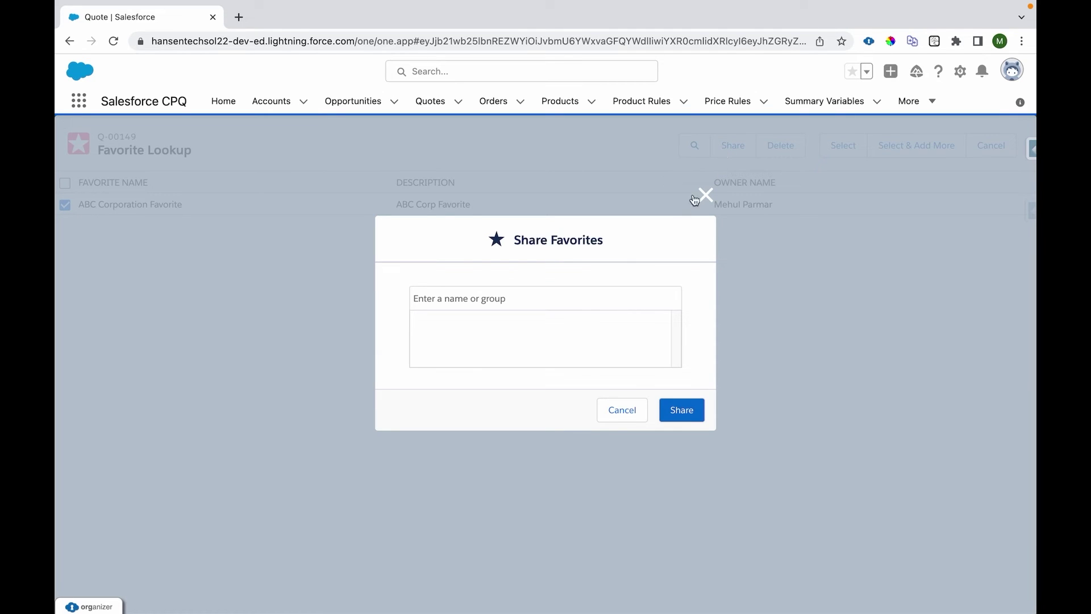
{"action": "left_click", "coordinate": [468, 297]}
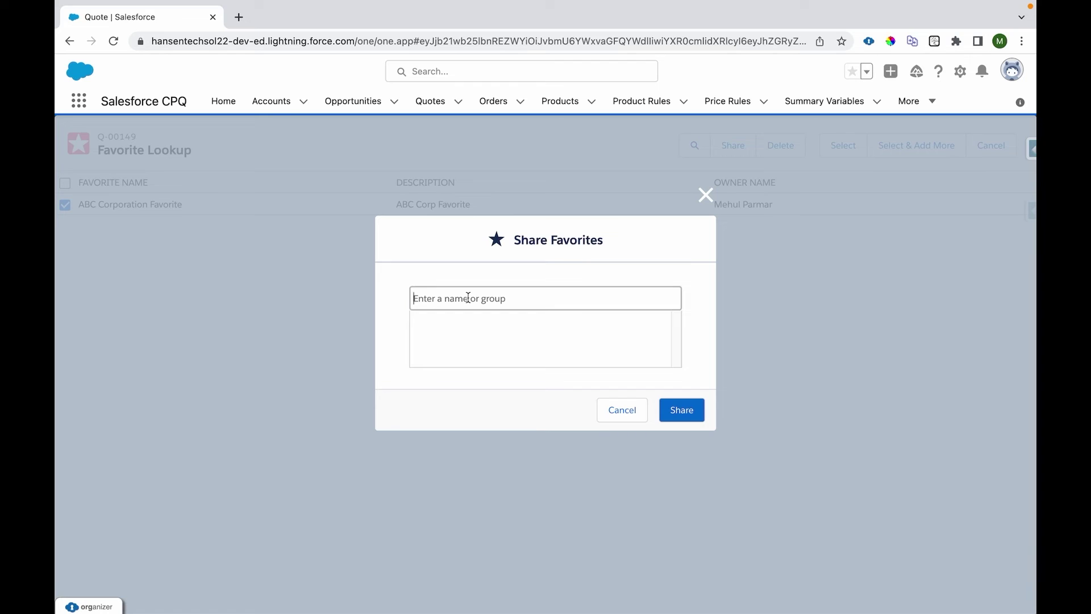
{"action": "left_click", "coordinate": [451, 336]}
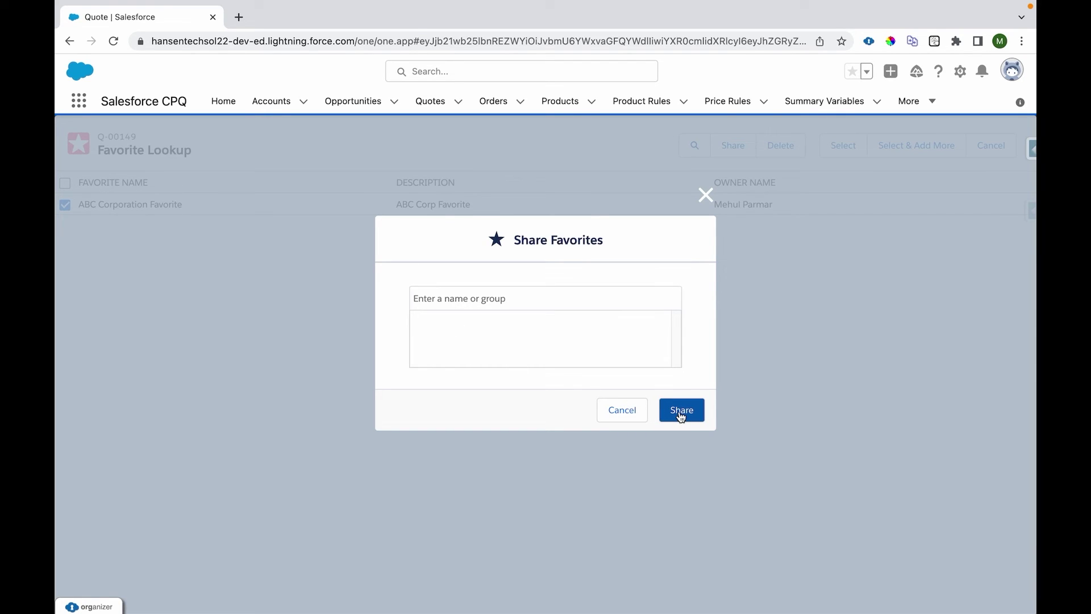
{"action": "left_click", "coordinate": [708, 199]}
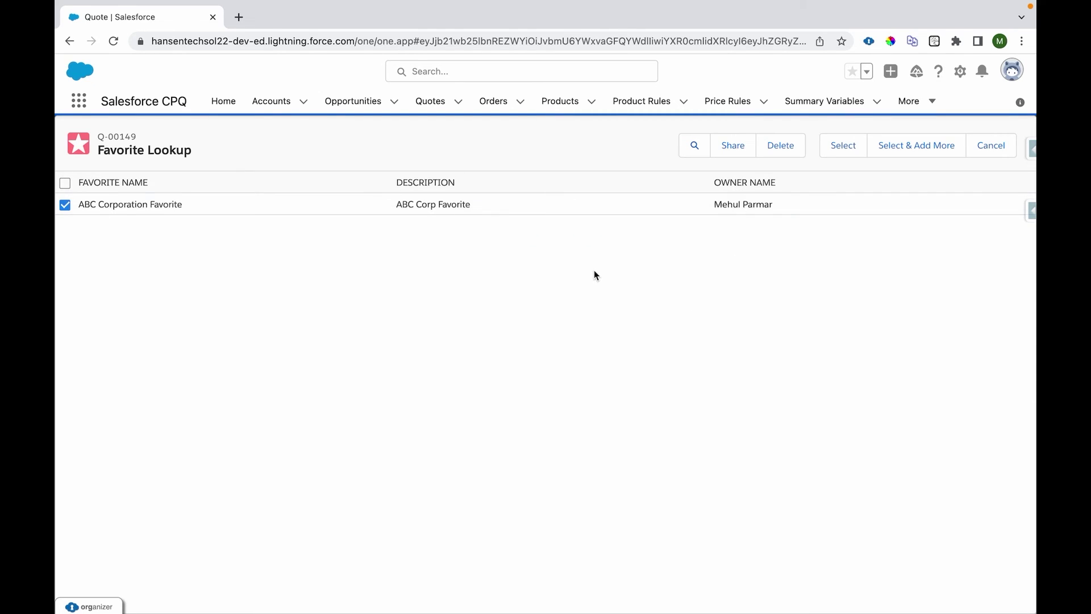